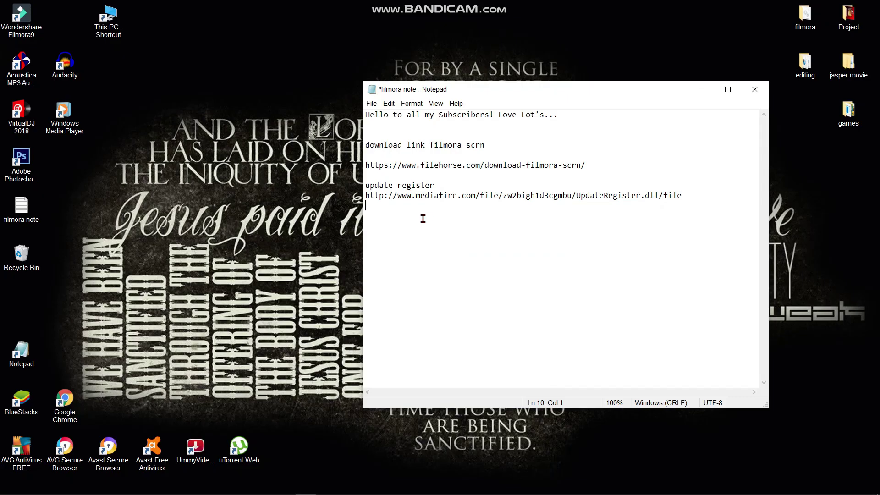
Step: Copy the MediaFire link under "update register" in the note and open it in Google Chrome
{"action": "left_click_drag", "start_coordinate": [422, 216], "coordinate": [369, 197]}
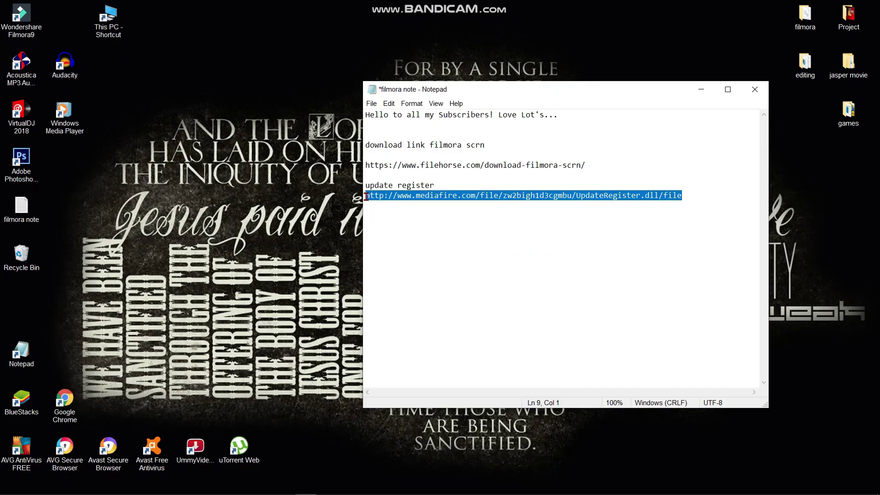
{"action": "right_click", "coordinate": [386, 202]}
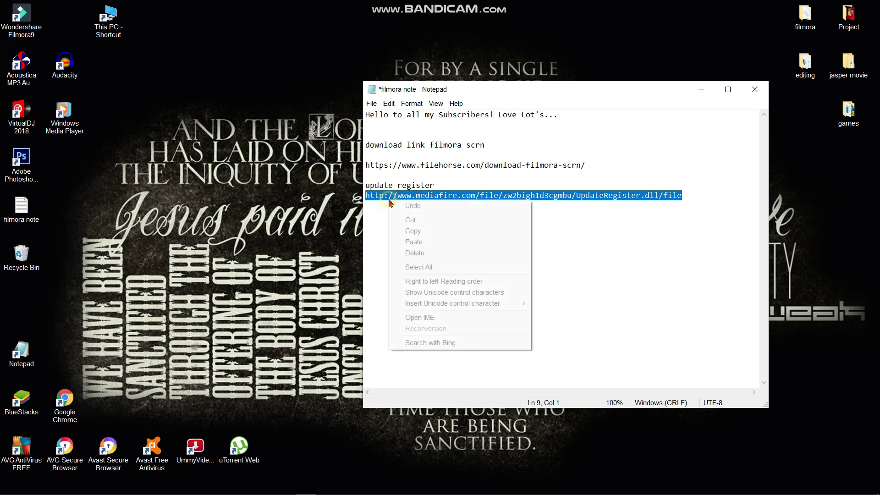
{"action": "left_click", "coordinate": [430, 234]}
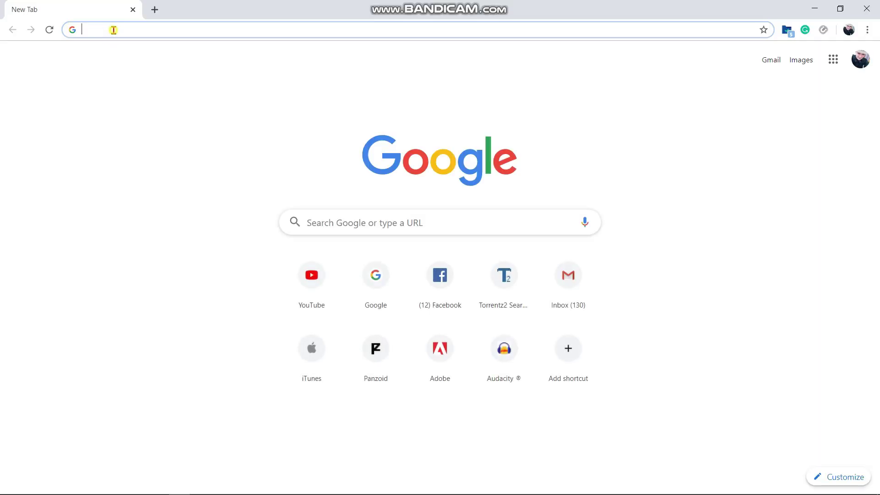
{"action": "right_click", "coordinate": [113, 30]}
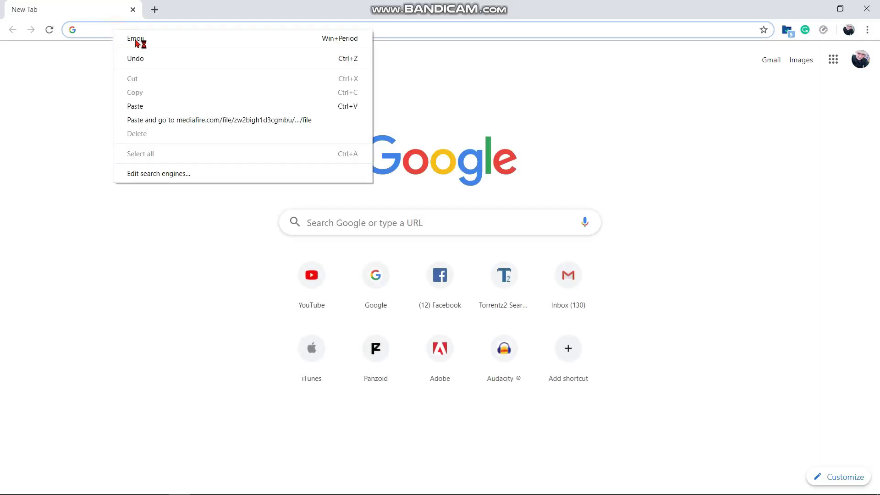
{"action": "left_click", "coordinate": [157, 110]}
{"action": "key", "text": "Return"}
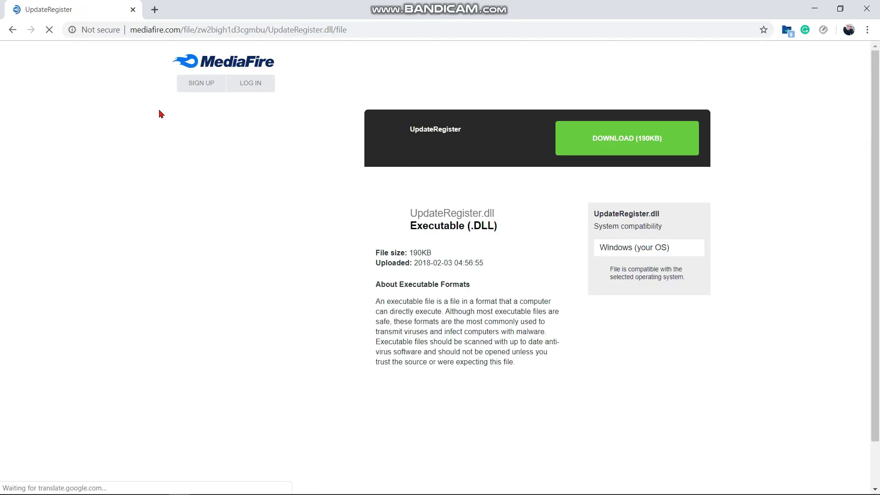
Step: Download UpdateRegister.dll from the MediaFire page, closing the pop-up window and keeping the flagged file
{"action": "left_click", "coordinate": [625, 142]}
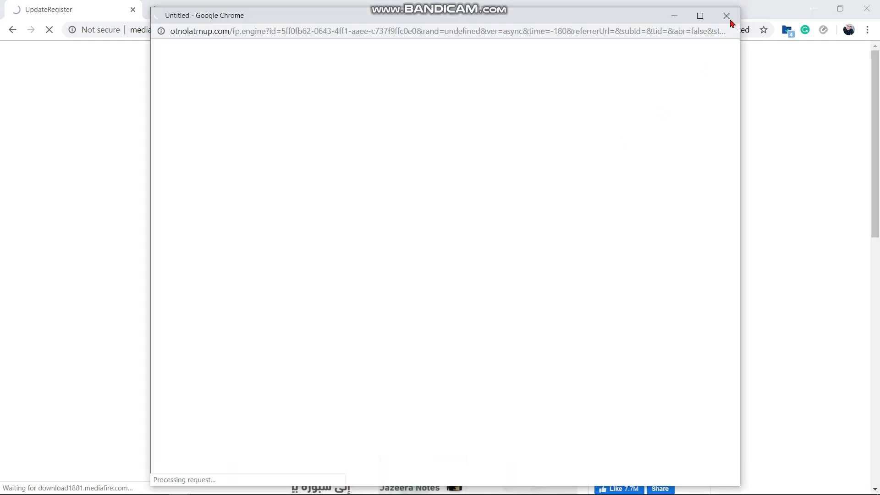
{"action": "left_click", "coordinate": [729, 18]}
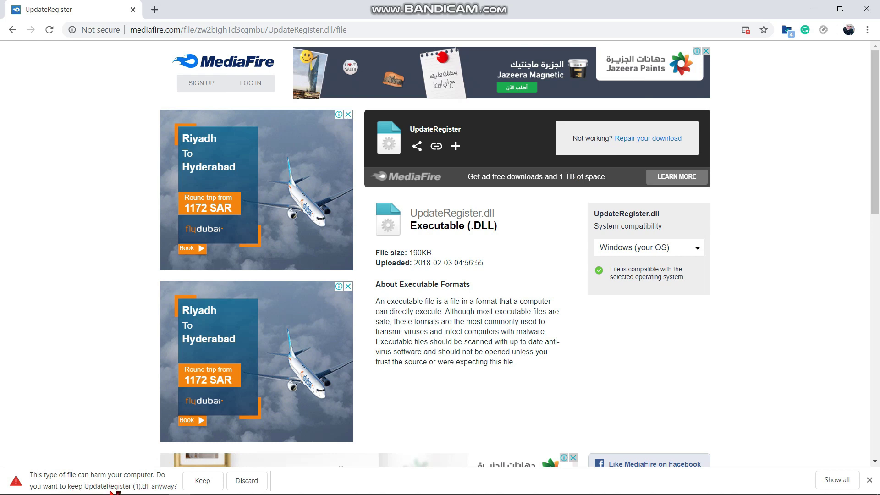
{"action": "left_click", "coordinate": [202, 482]}
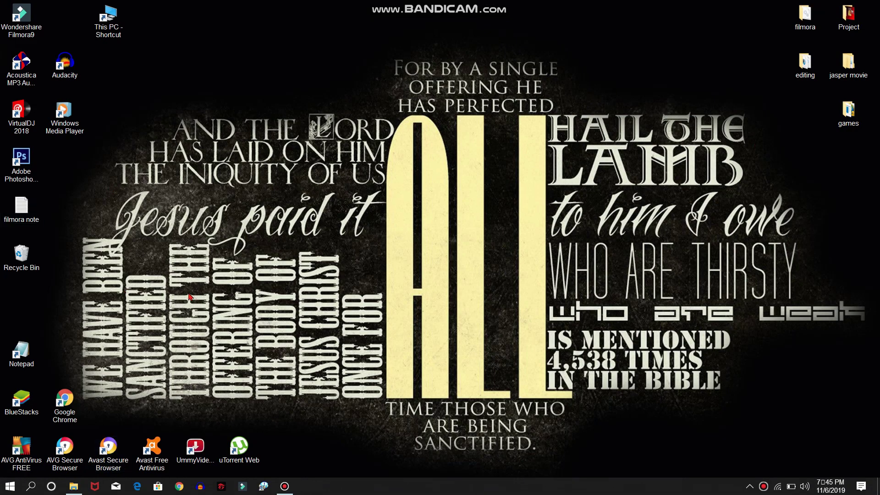
Step: Run the filmora-scrn_full3235 (1) installer from the Downloads folder with English as the setup language
{"action": "left_click", "coordinate": [73, 486]}
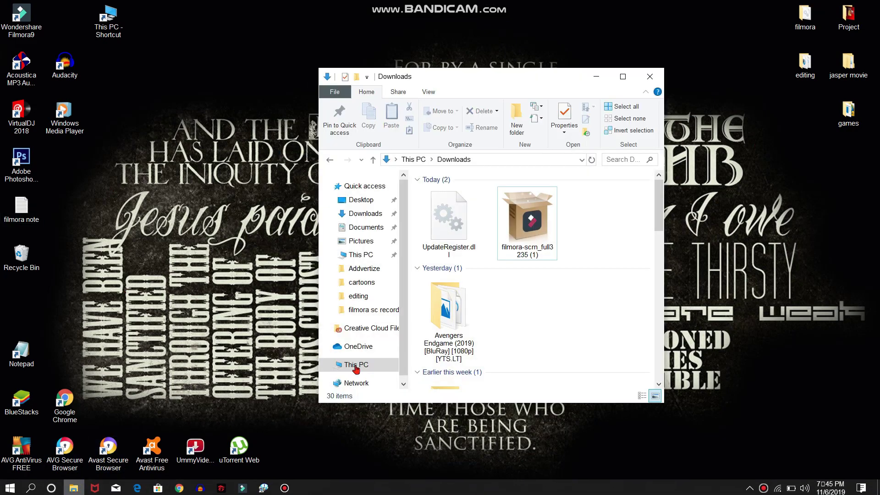
{"action": "left_click", "coordinate": [501, 235]}
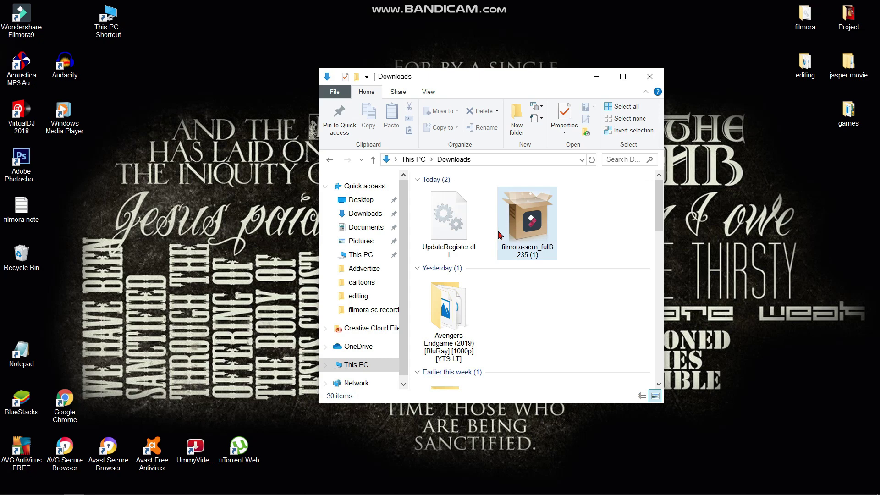
{"action": "double_click", "coordinate": [530, 234]}
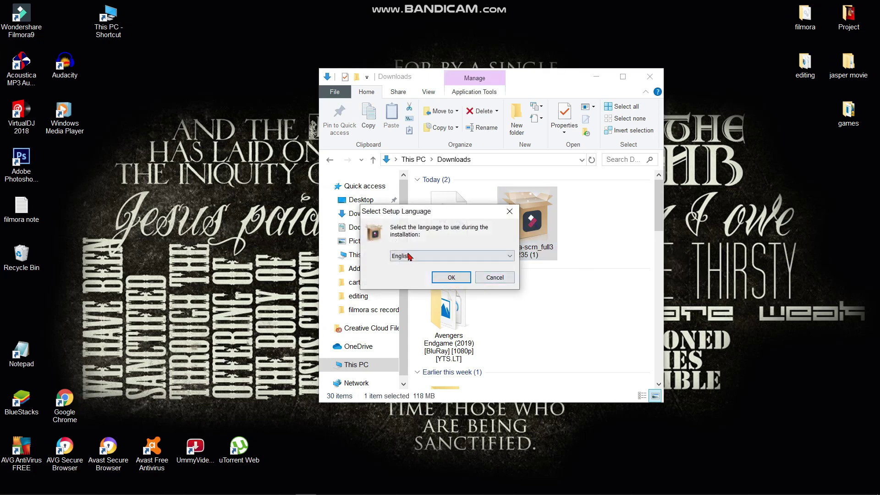
{"action": "left_click", "coordinate": [458, 277]}
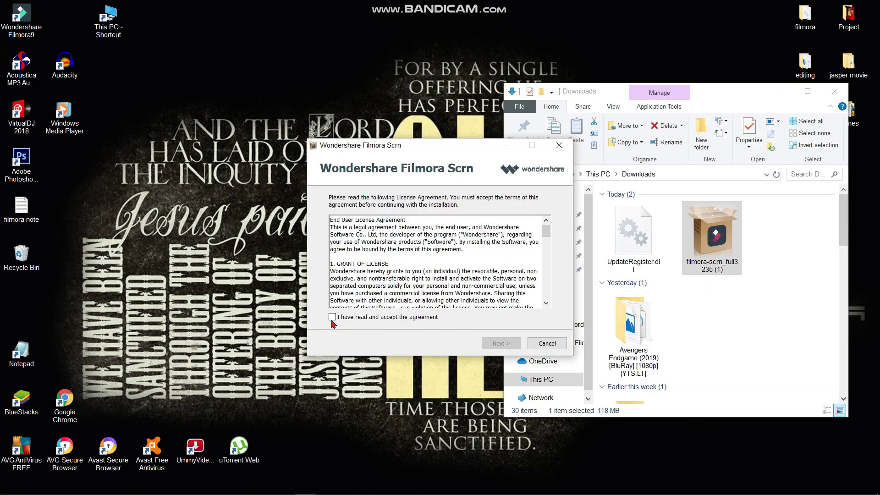
Step: Accept the license agreement, install Wondershare Filmora Scrn into C:\Program Files\Wondershare\Filmora Scrn, and launch it
{"action": "left_click", "coordinate": [332, 316]}
{"action": "left_click", "coordinate": [501, 345]}
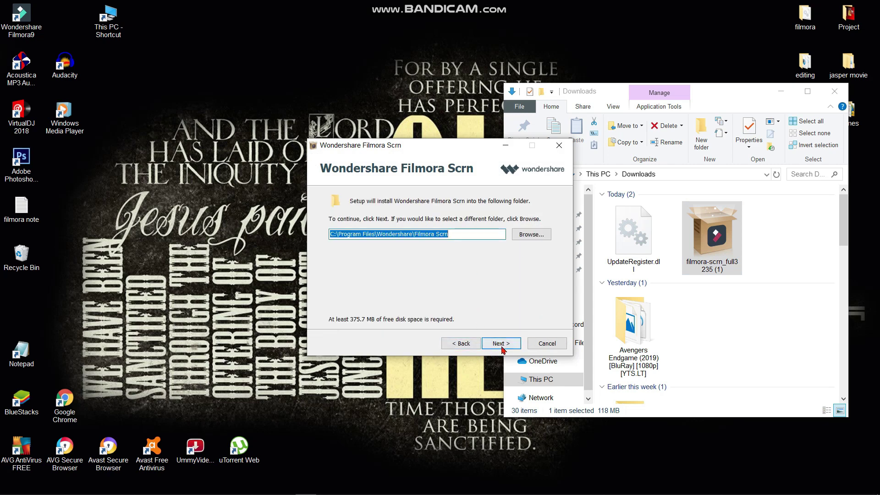
{"action": "left_click", "coordinate": [502, 345]}
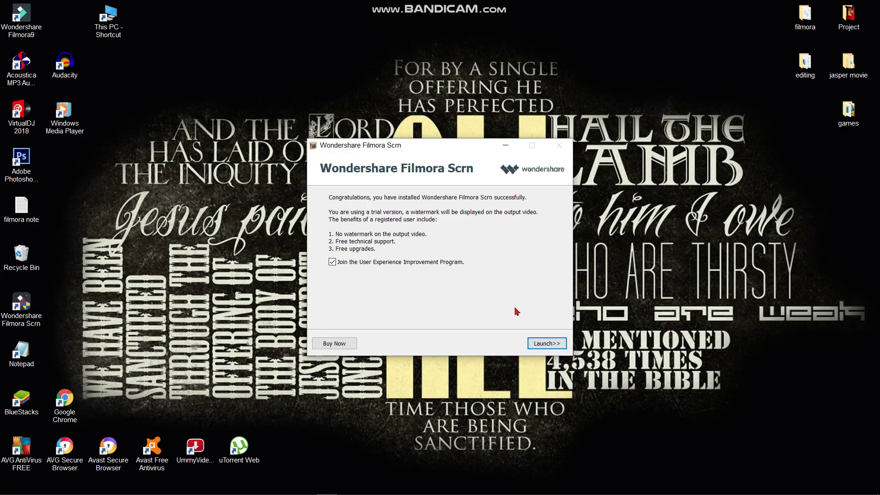
{"action": "left_click", "coordinate": [548, 347]}
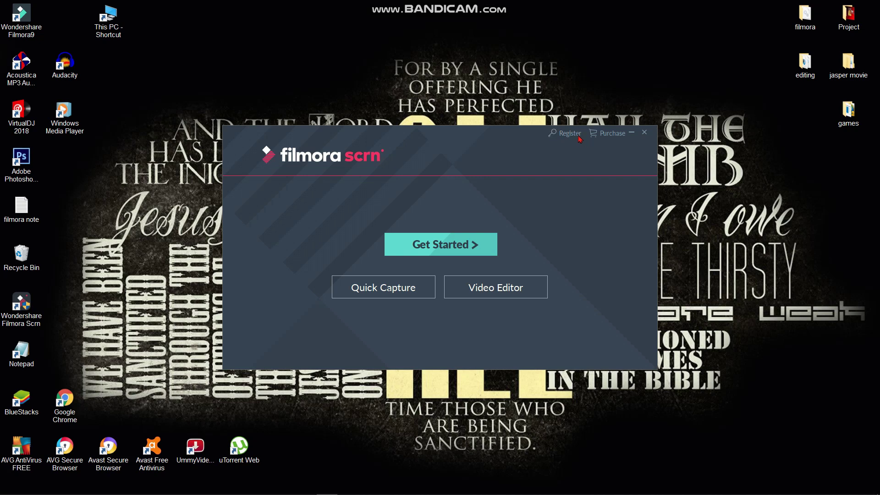
Step: View the Filmora Scrn recording setup and the video editor, then close the program
{"action": "left_click", "coordinate": [445, 250]}
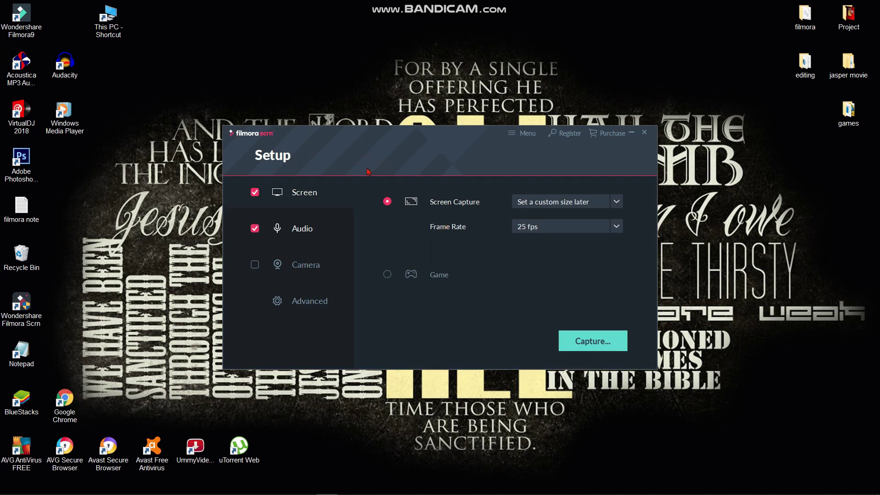
{"action": "left_click", "coordinate": [522, 135]}
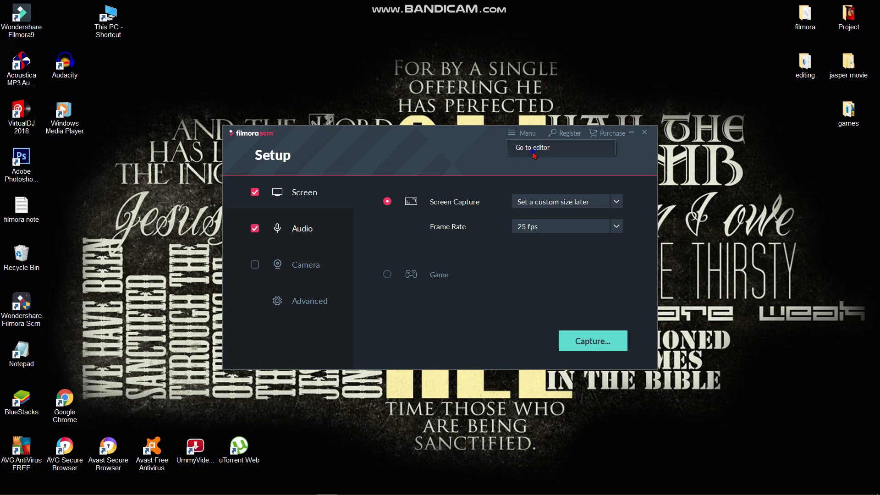
{"action": "left_click", "coordinate": [535, 153]}
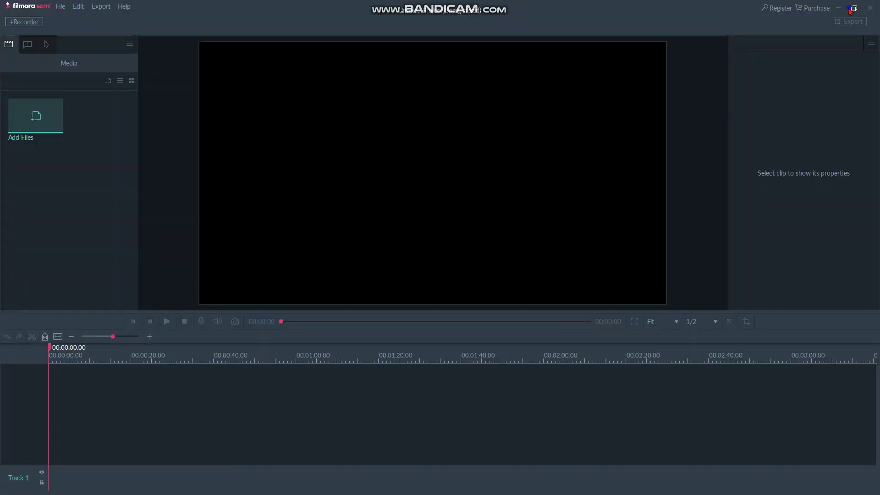
{"action": "left_click", "coordinate": [854, 8]}
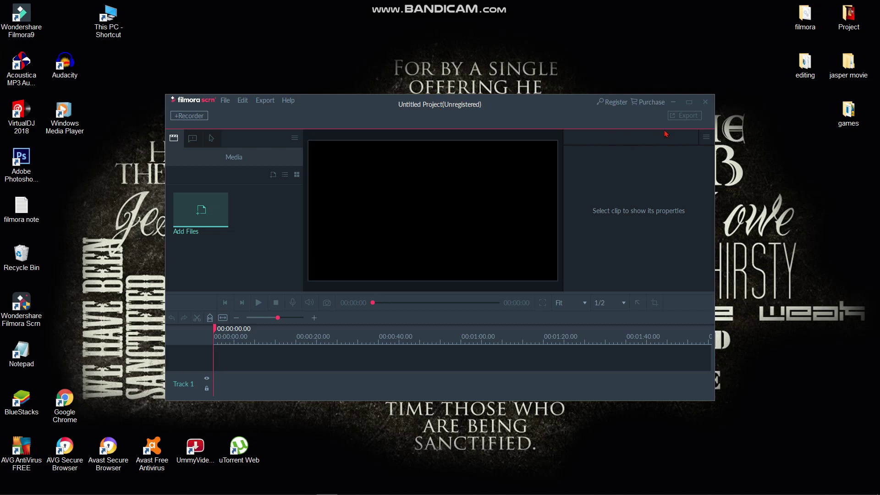
{"action": "left_click", "coordinate": [706, 102]}
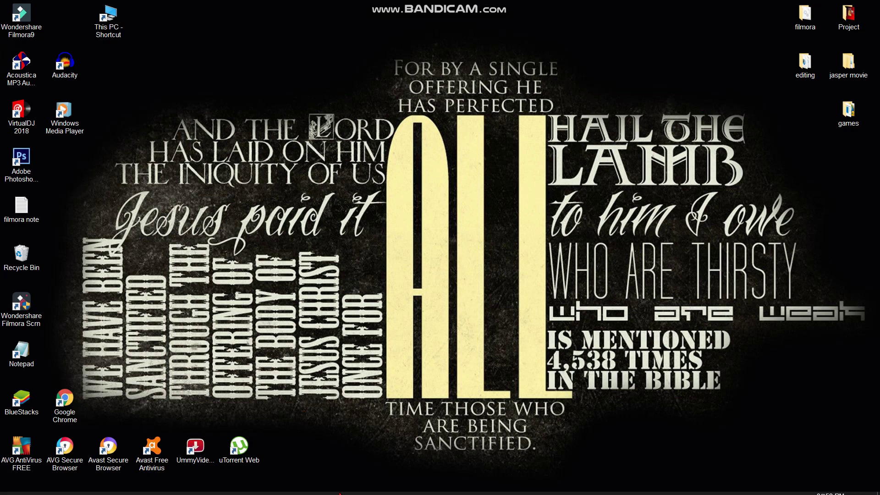
Step: Copy UpdateRegister.dll from the Downloads folder and close the folder window
{"action": "mouse_move", "coordinate": [317, 493]}
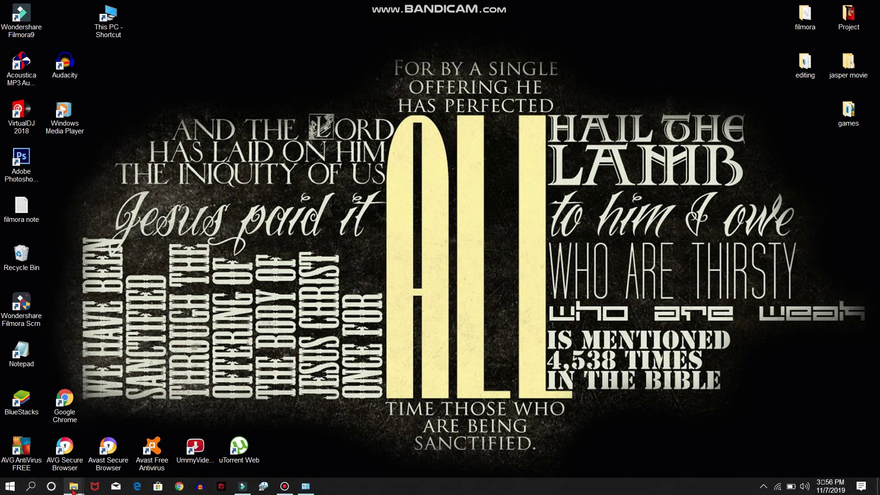
{"action": "mouse_move", "coordinate": [73, 487]}
{"action": "left_click", "coordinate": [127, 453]}
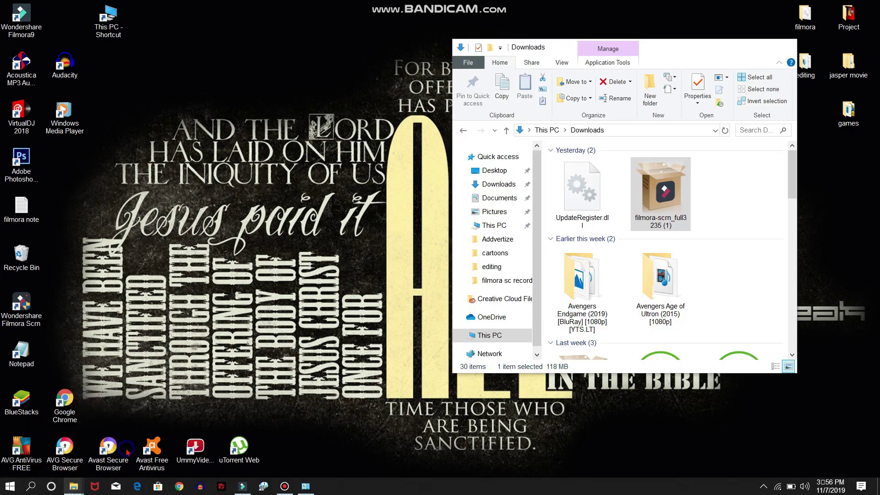
{"action": "left_click", "coordinate": [602, 205]}
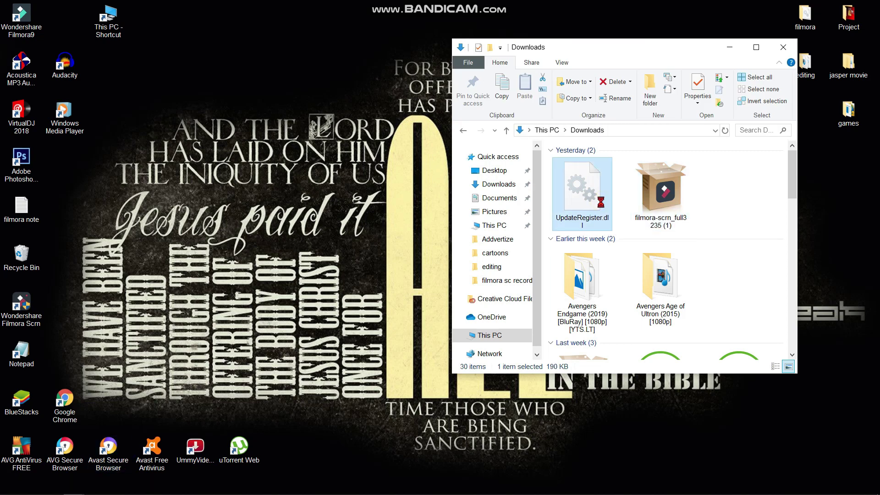
{"action": "right_click", "coordinate": [600, 202]}
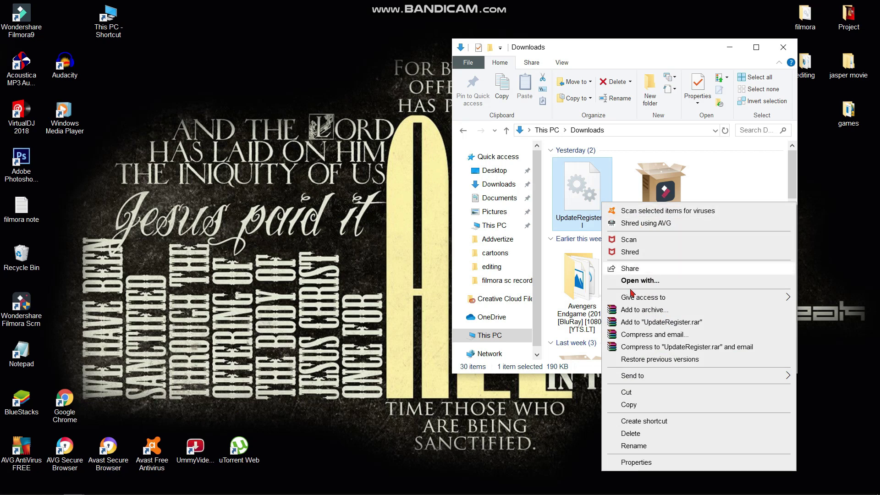
{"action": "left_click", "coordinate": [633, 405]}
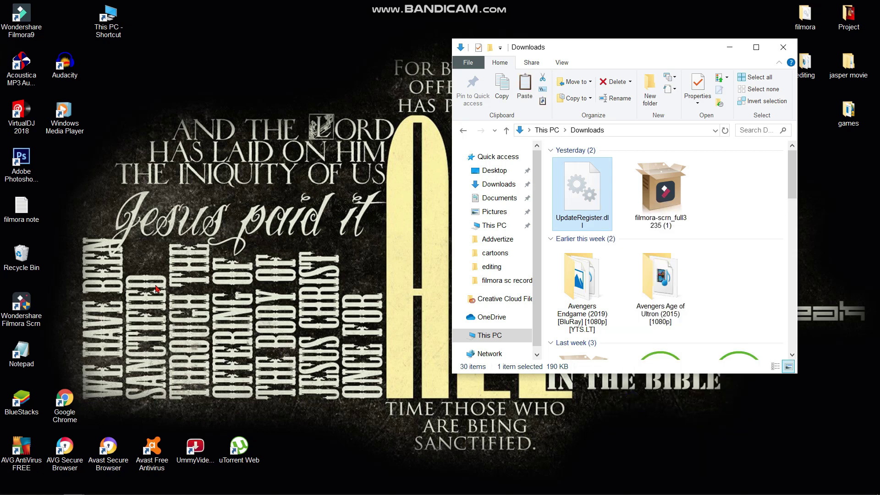
{"action": "left_click", "coordinate": [784, 47]}
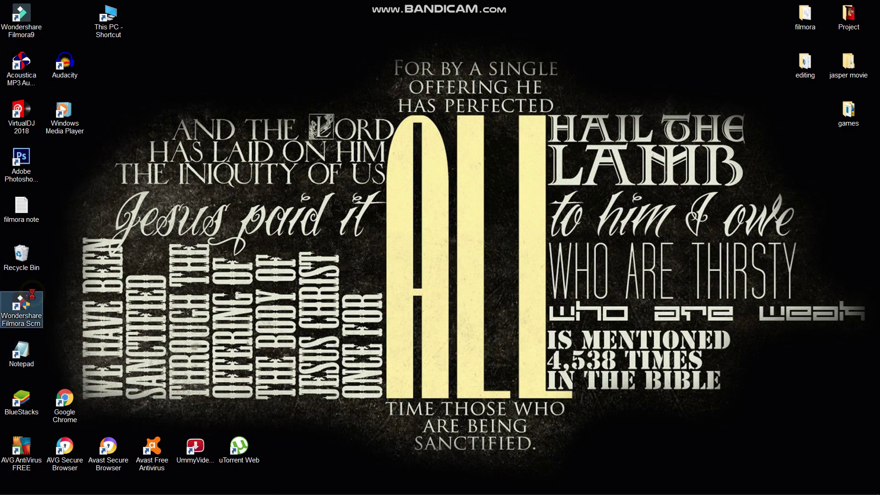
Step: Open the file location of the Wondershare Filmora Scrn desktop shortcut and maximize the folder window
{"action": "right_click", "coordinate": [33, 293]}
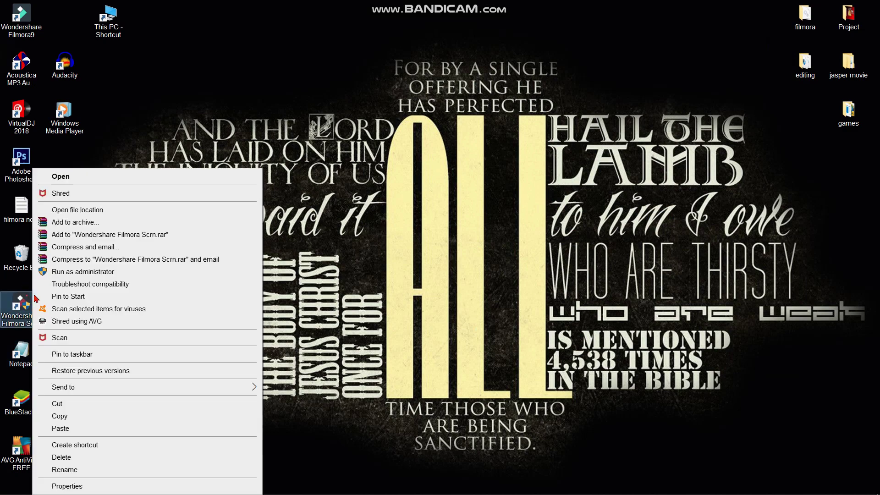
{"action": "left_click", "coordinate": [82, 213]}
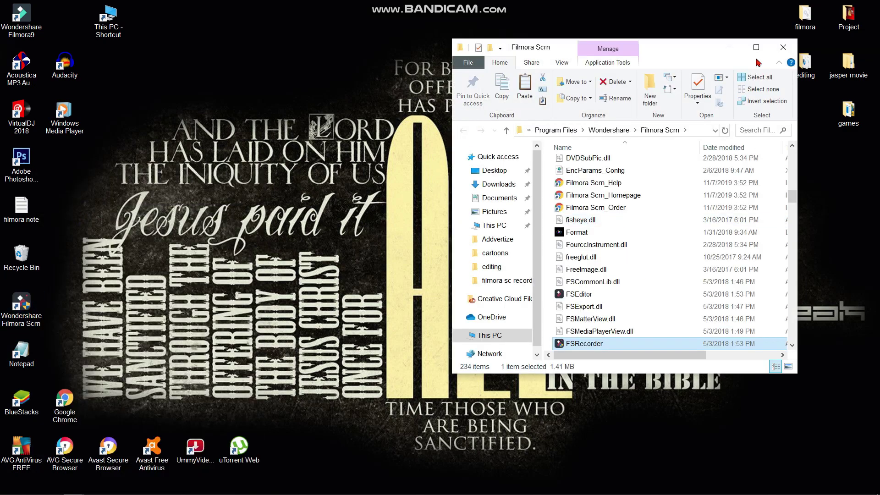
{"action": "left_click", "coordinate": [757, 47]}
Step: Paste UpdateRegister.dll into the Filmora Scrn folder, replacing the existing file, and close the folder
{"action": "right_click", "coordinate": [741, 191]}
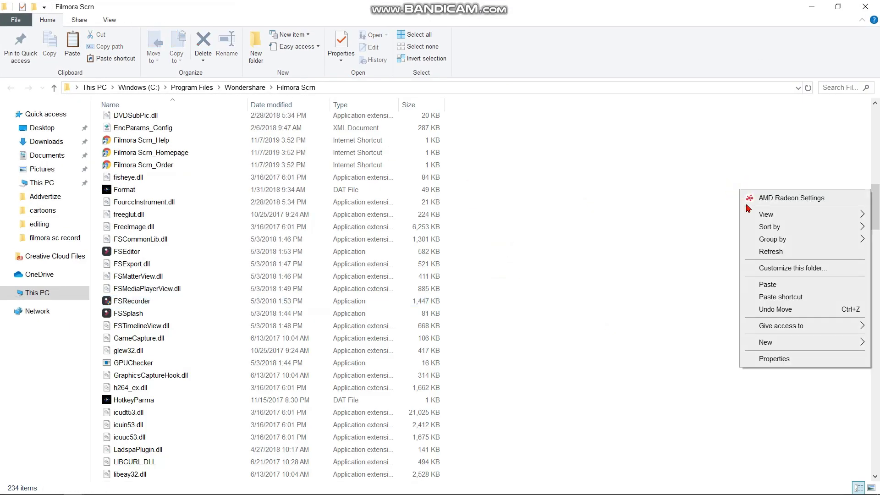
{"action": "left_click", "coordinate": [778, 286]}
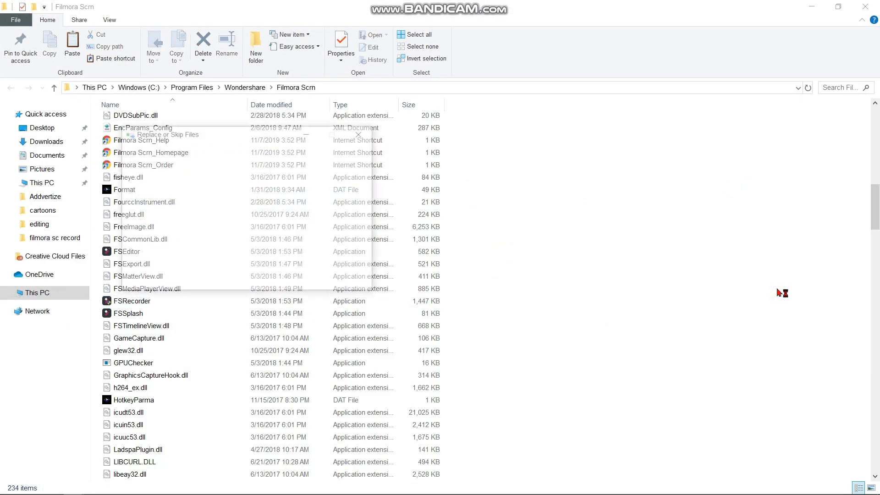
{"action": "left_click", "coordinate": [205, 209]}
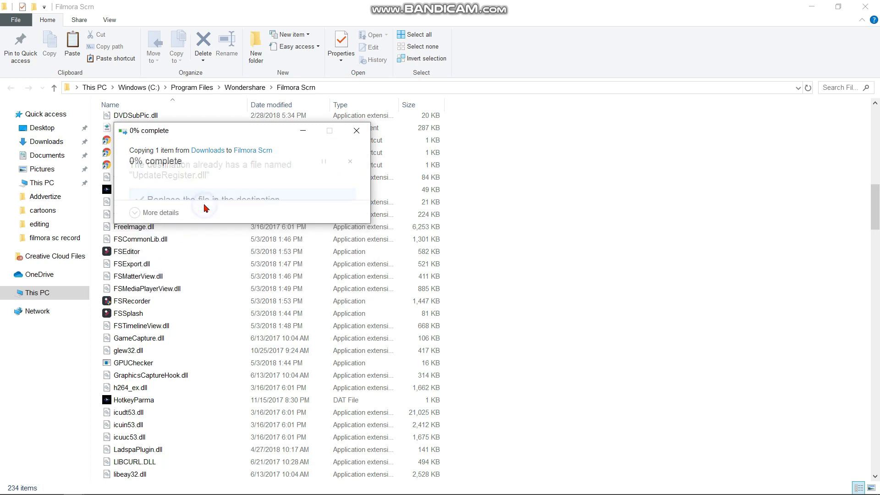
{"action": "scroll", "coordinate": [621, 323], "scroll_direction": "down", "scroll_amount": 4}
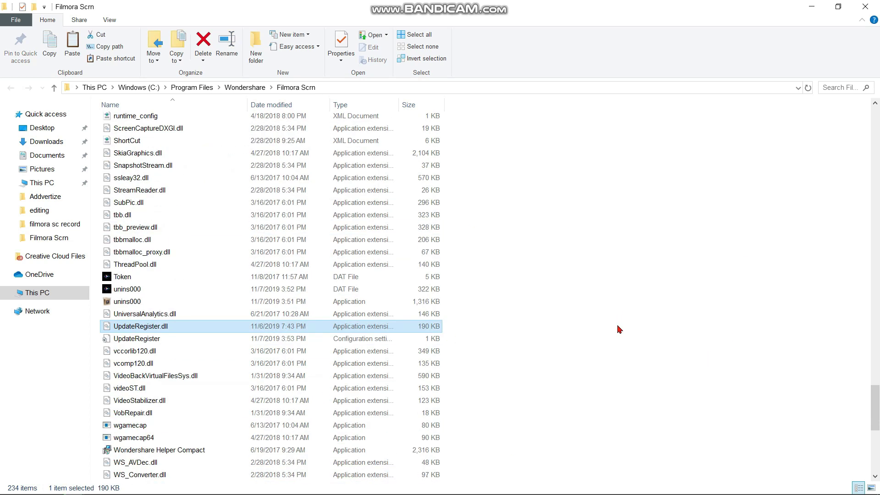
{"action": "left_click", "coordinate": [866, 6]}
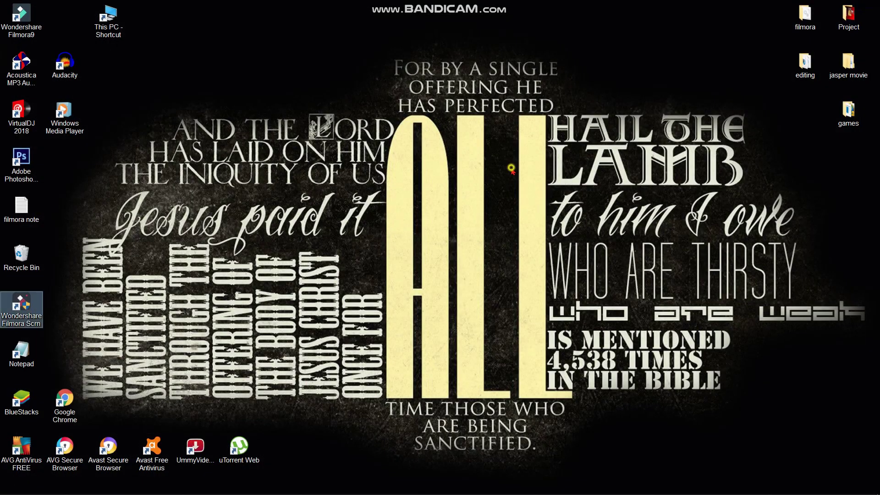
Step: Refresh the desktop and launch Wondershare Filmora Scrn from its shortcut
{"action": "right_click", "coordinate": [511, 168]}
{"action": "left_click", "coordinate": [542, 218]}
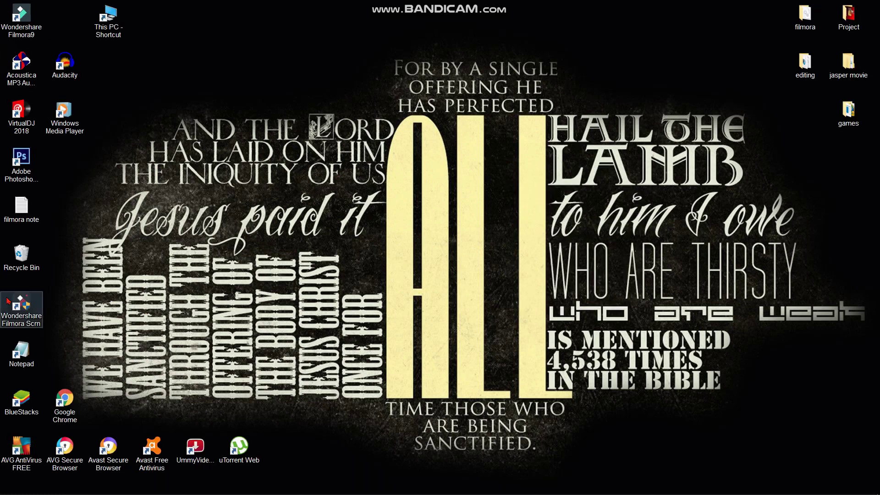
{"action": "double_click", "coordinate": [32, 316]}
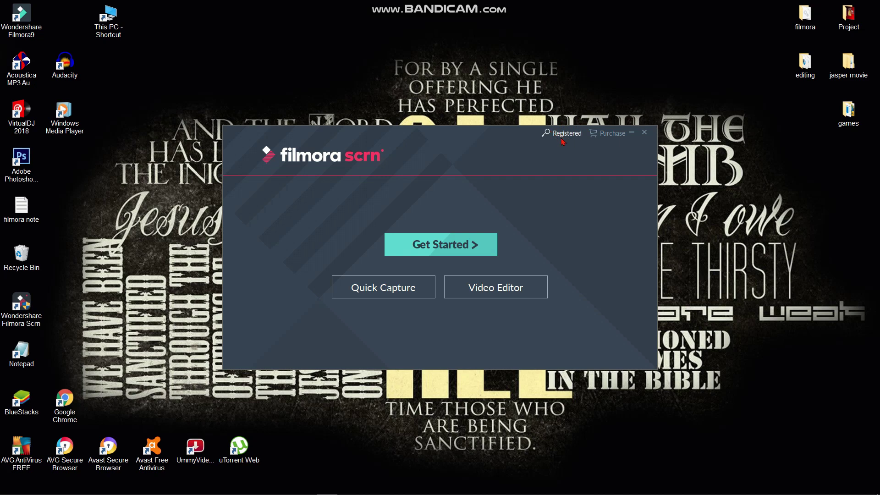
Step: Go from the start screen through the recording setup to the video editor, then restore its window to a smaller size and reposition it
{"action": "left_click", "coordinate": [430, 245]}
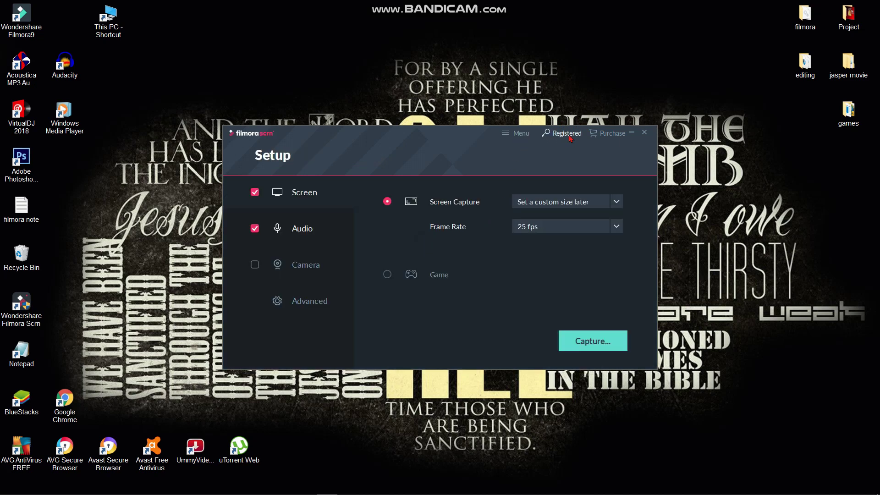
{"action": "left_click", "coordinate": [521, 135]}
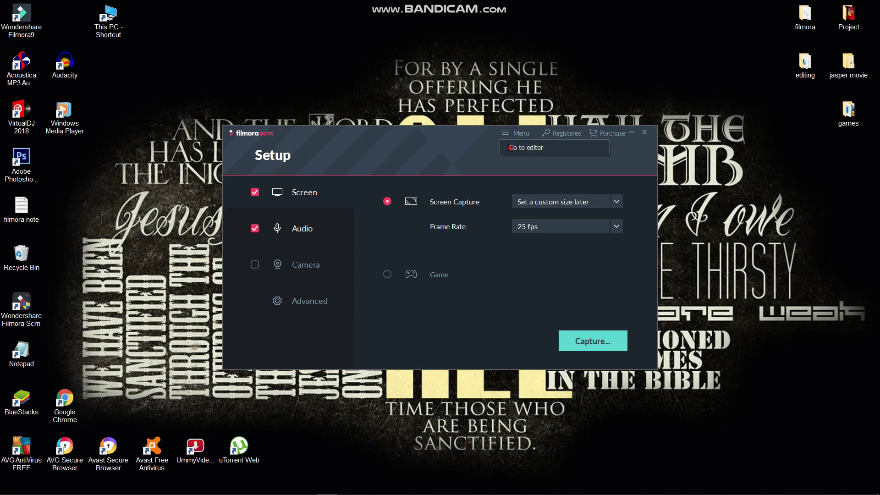
{"action": "left_click", "coordinate": [535, 148]}
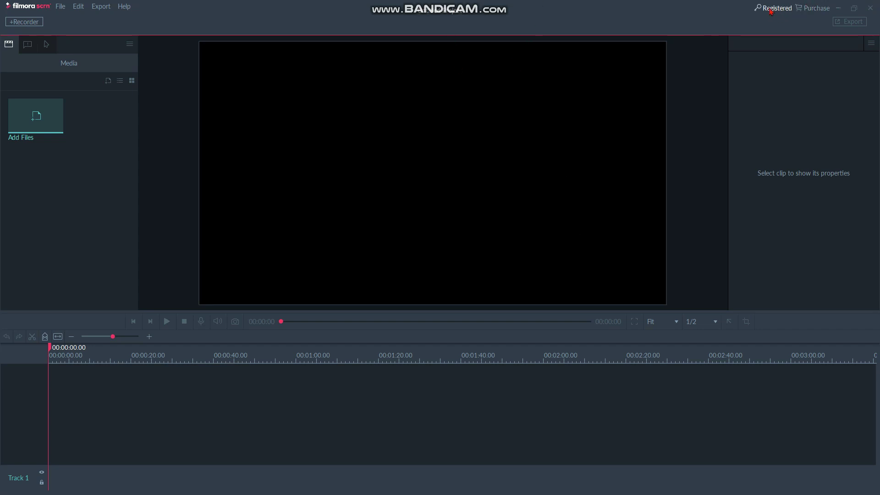
{"action": "left_click", "coordinate": [854, 8]}
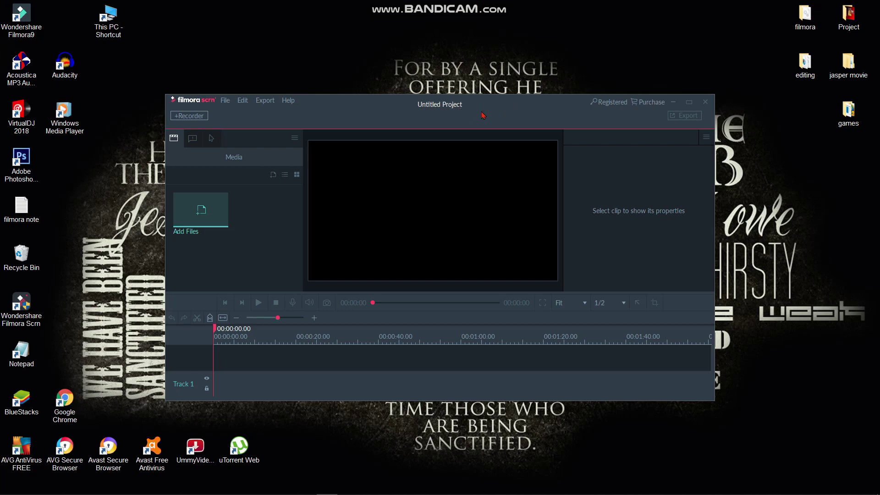
{"action": "left_click_drag", "start_coordinate": [497, 108], "coordinate": [515, 104]}
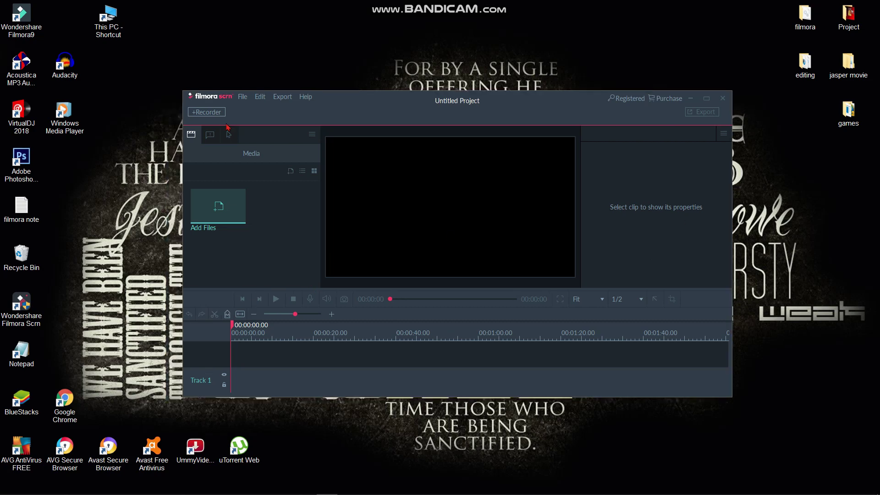
Step: Record a short 1280 x 720 screen capture while moving the Downloads folder window, stop the recording, and close that folder
{"action": "left_click", "coordinate": [214, 112]}
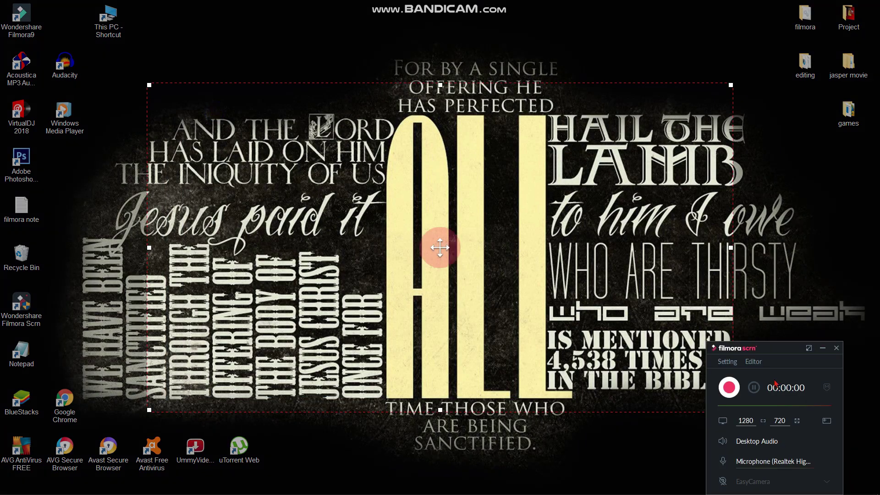
{"action": "left_click", "coordinate": [730, 388]}
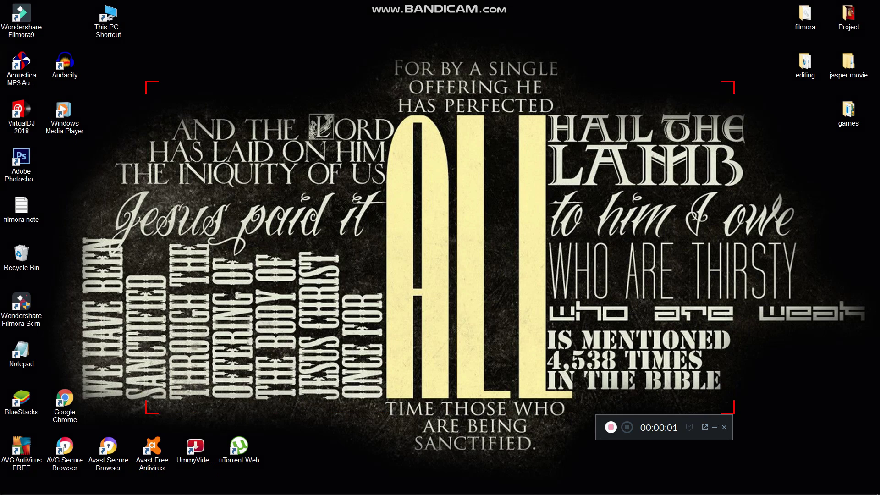
{"action": "left_click", "coordinate": [74, 486]}
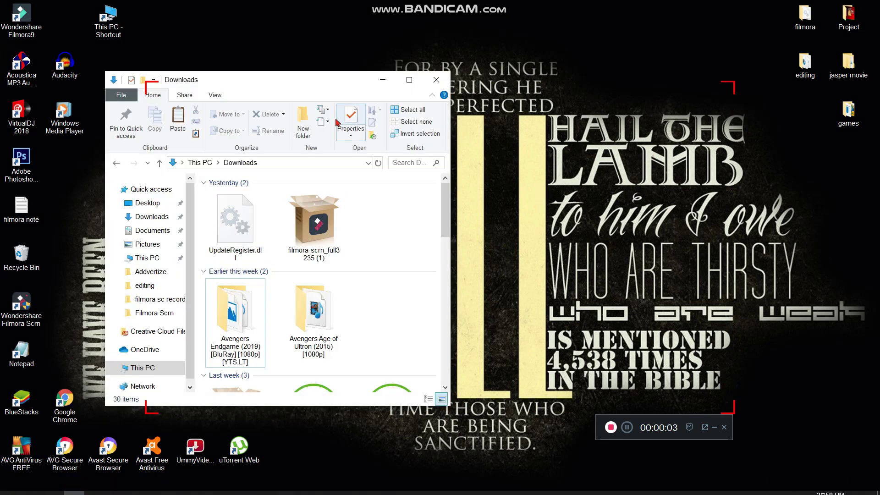
{"action": "left_click_drag", "start_coordinate": [325, 84], "coordinate": [475, 87]}
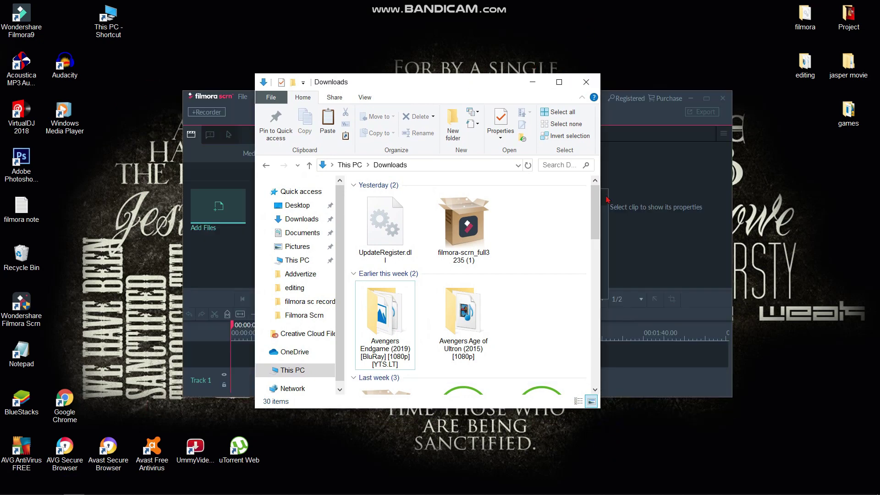
{"action": "left_click", "coordinate": [591, 83]}
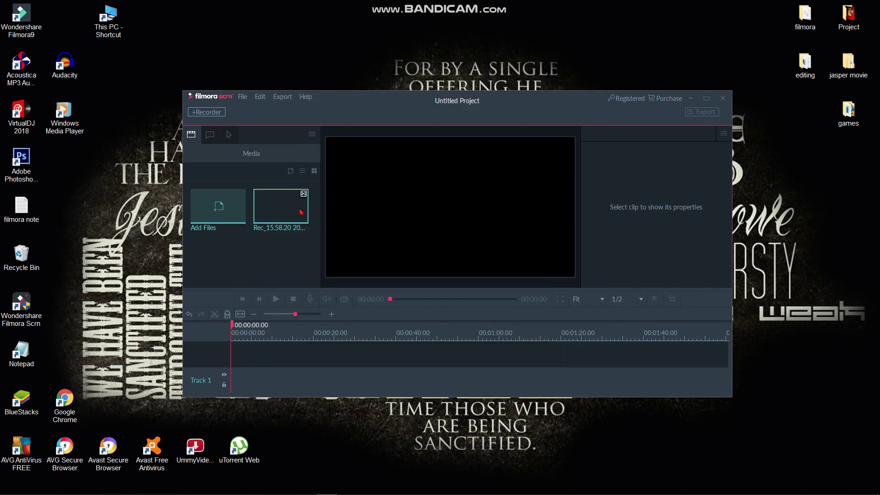
Step: Place the new screen recording on the timeline and export it as an MP4 named qaweqwe at 30 fps
{"action": "left_click_drag", "start_coordinate": [276, 207], "coordinate": [246, 357]}
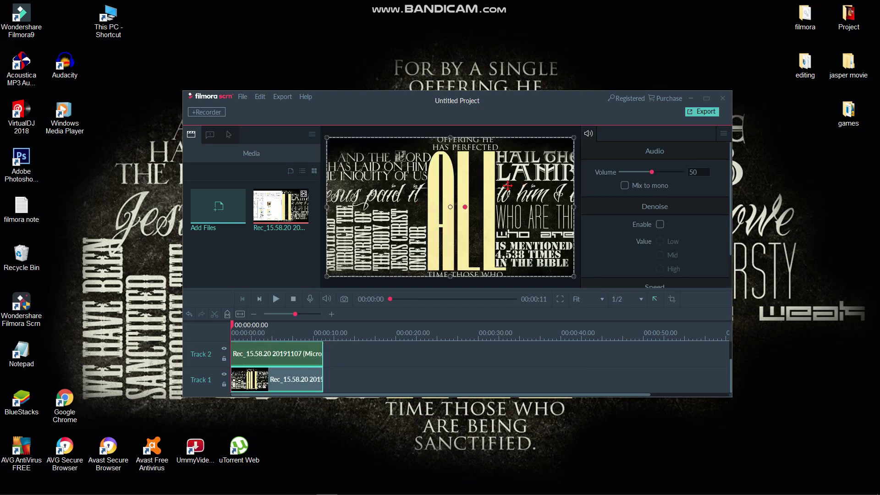
{"action": "left_click", "coordinate": [697, 112]}
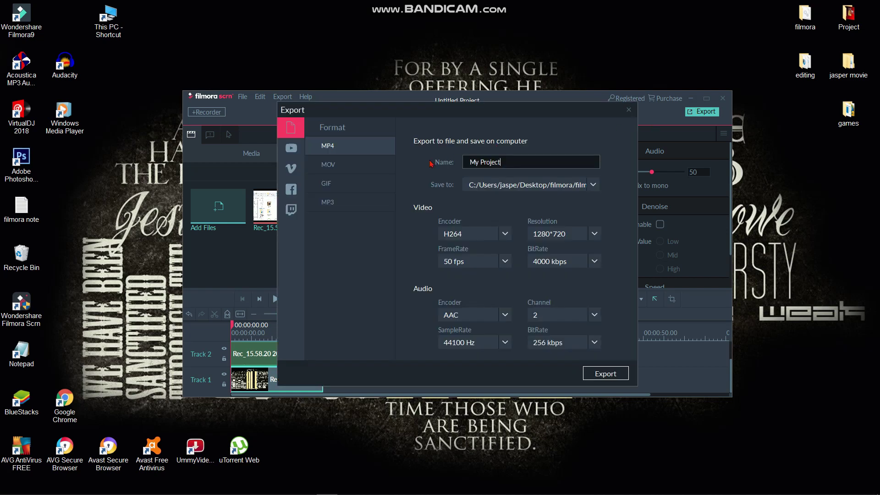
{"action": "left_click_drag", "start_coordinate": [507, 159], "coordinate": [429, 161]}
{"action": "type", "text": "qaweqwe"}
{"action": "left_click", "coordinate": [505, 265]}
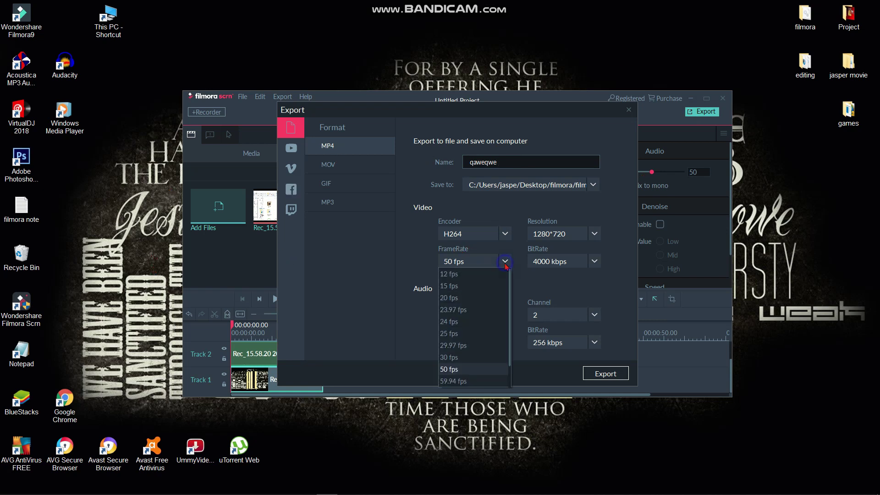
{"action": "left_click", "coordinate": [454, 357]}
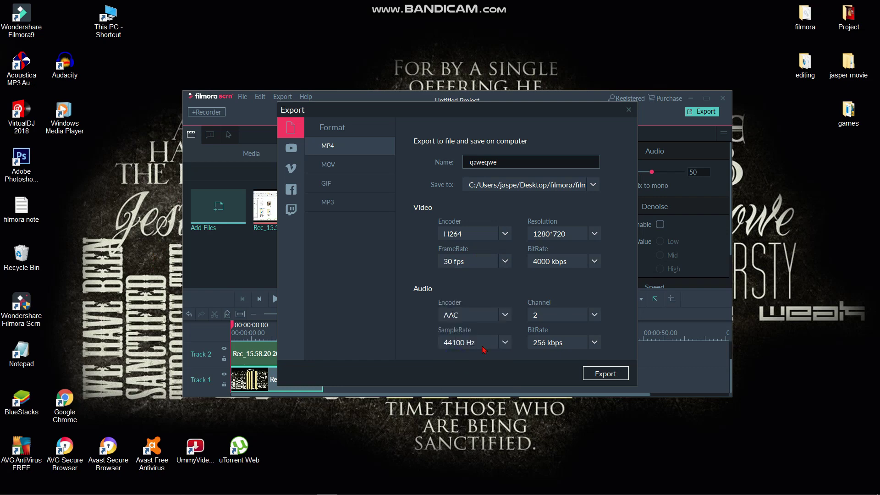
{"action": "left_click", "coordinate": [604, 374]}
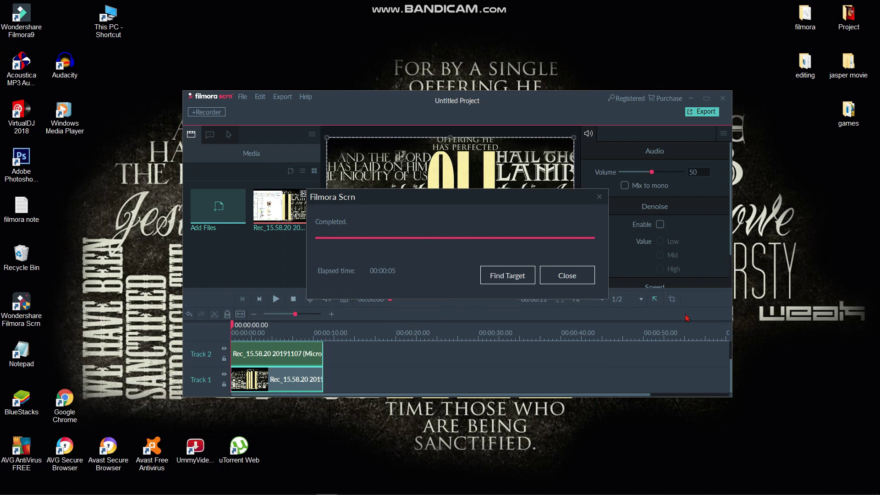
Step: Show the exported video in its target folder and open the qaweqwe file for playback
{"action": "left_click", "coordinate": [500, 278]}
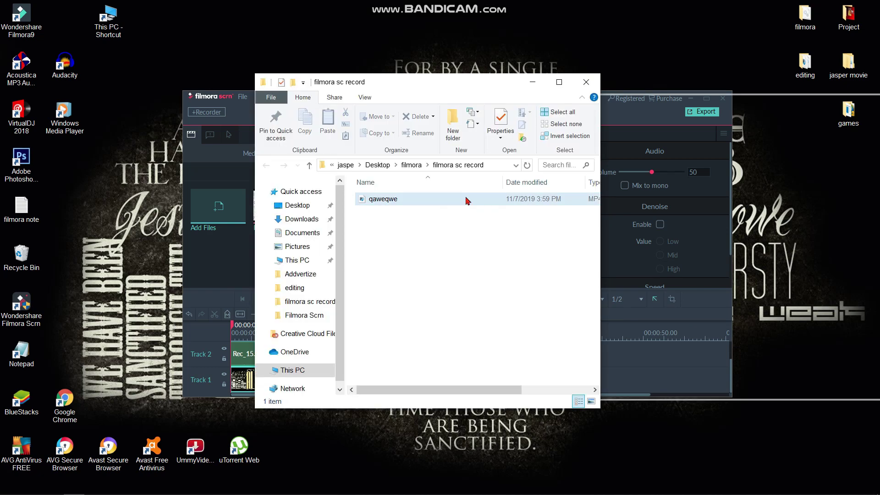
{"action": "left_click", "coordinate": [443, 198]}
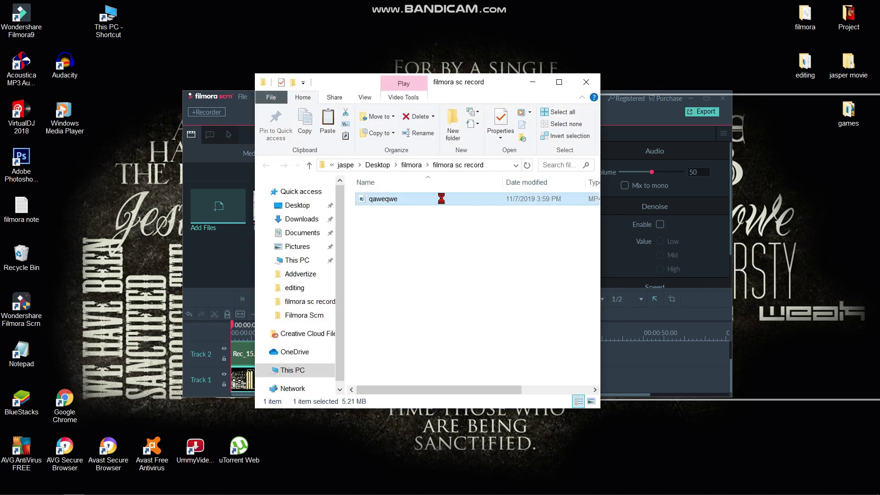